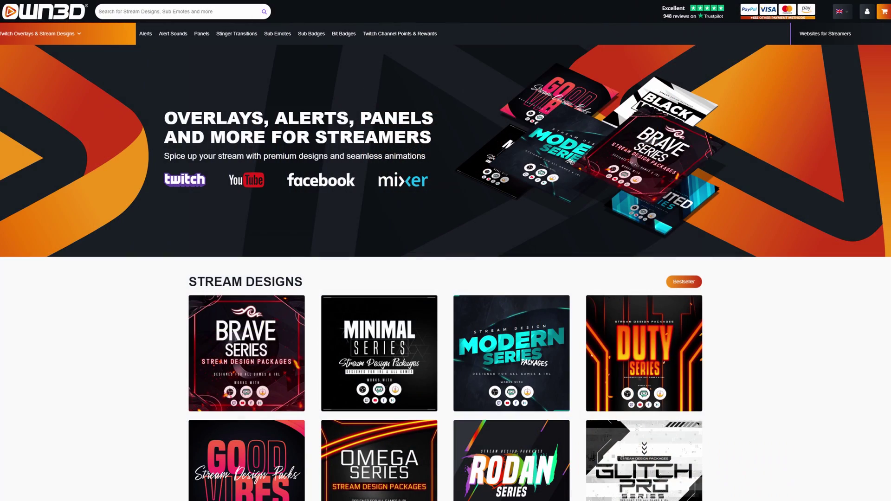
Browse the OWN3D stream designs, animated Twitch alerts and stream design package listings.
scroll(446, 251, "down", 2)
scroll(445, 251, "down", 3)
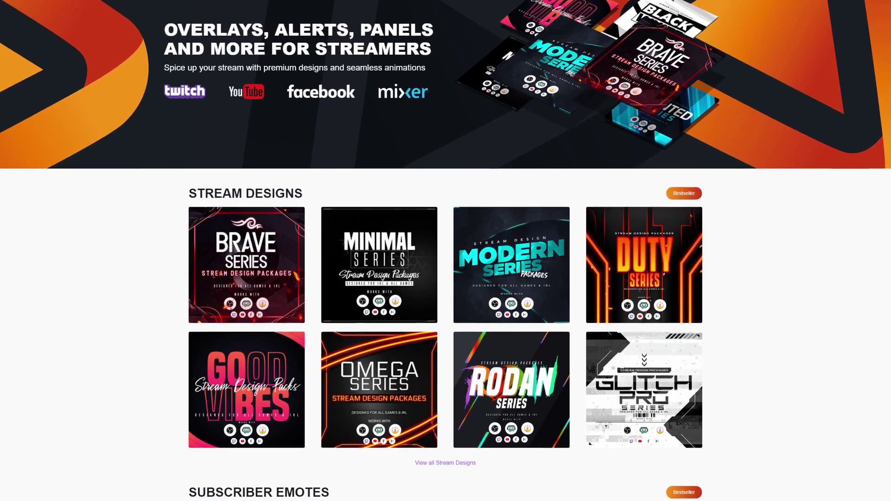
scroll(446, 251, "down", 2)
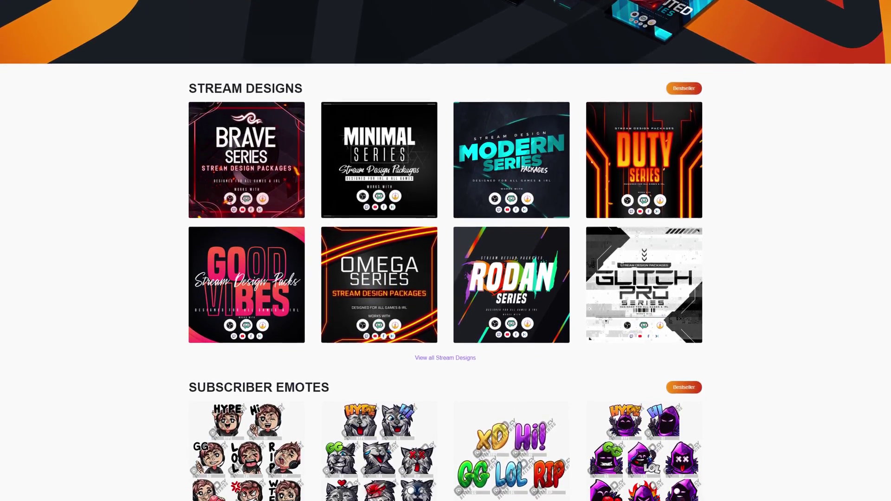
scroll(445, 251, "down", 1)
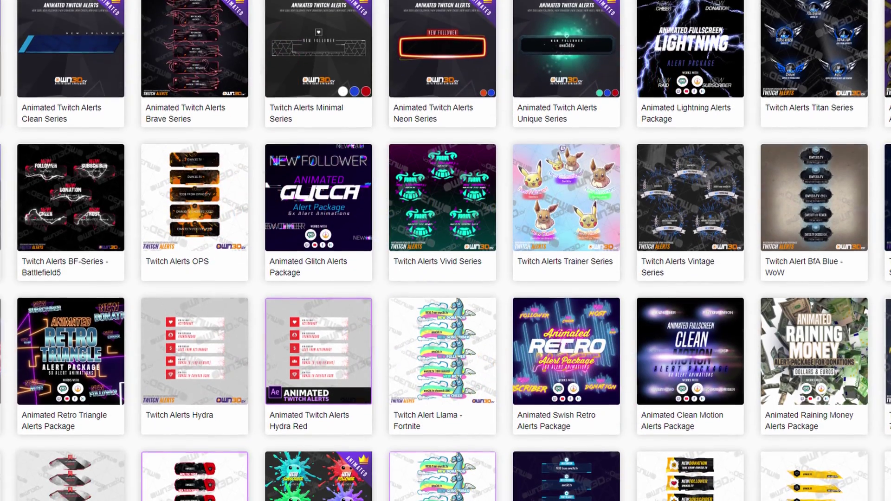
scroll(445, 251, "down", 1)
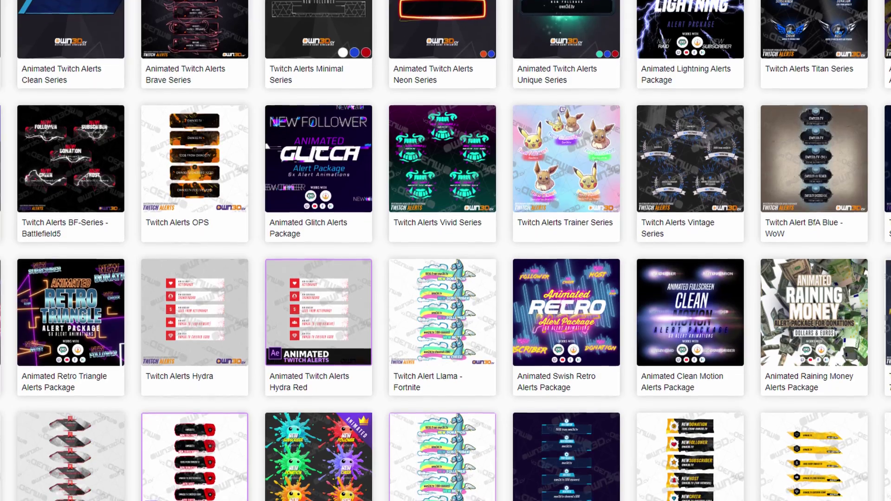
scroll(446, 251, "down", 1)
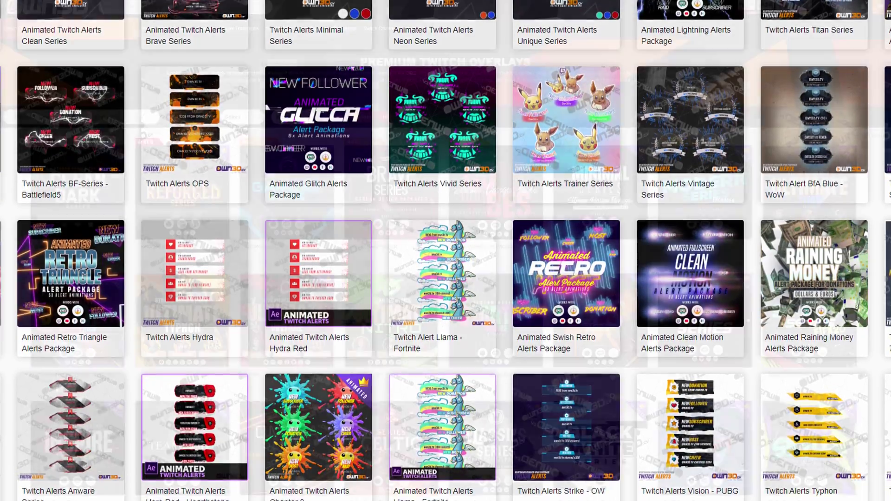
scroll(445, 250, "down", 2)
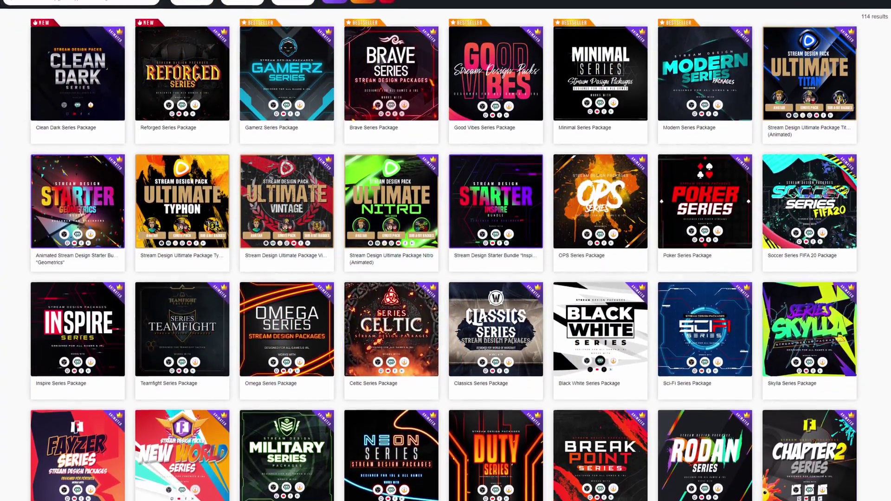
scroll(446, 250, "down", 2)
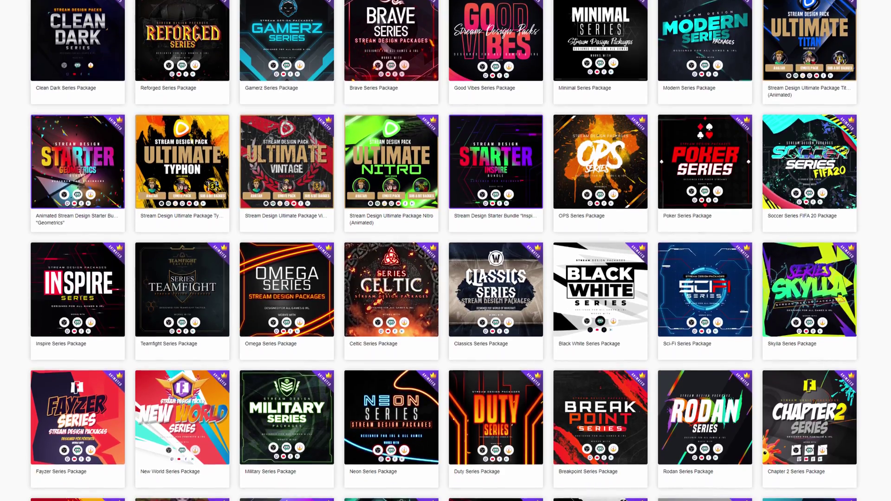
scroll(445, 251, "down", 1)
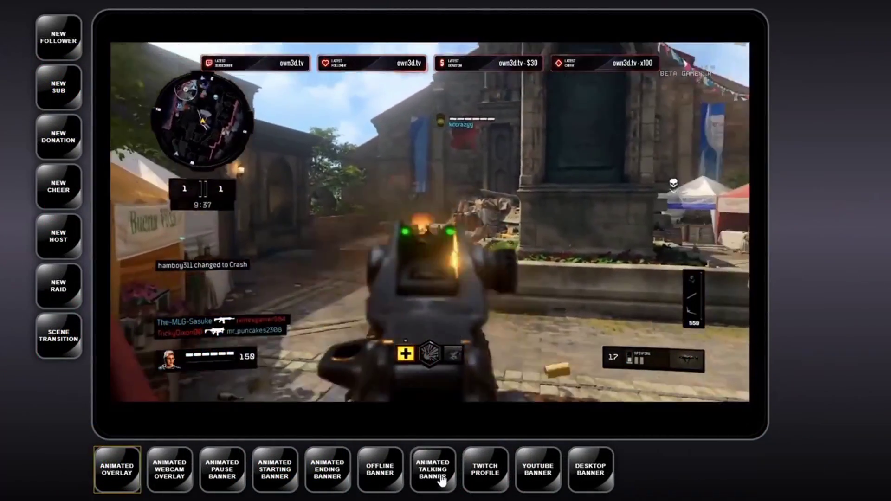
Preview the stream package's animated talking banner and its scene transition.
left_click(439, 480)
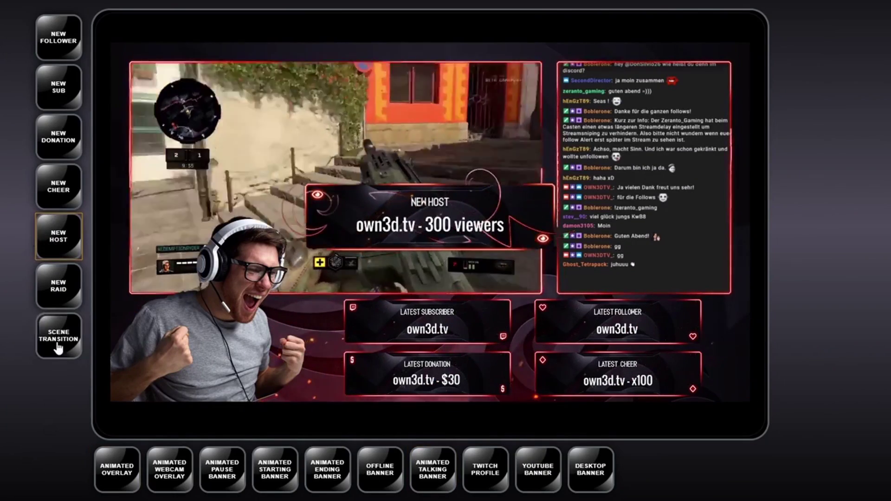
left_click(58, 346)
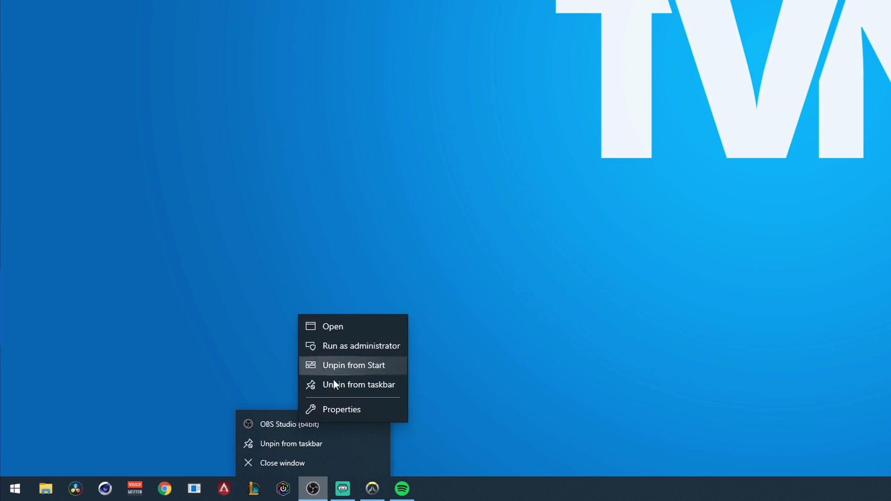
Switch to OBS Studio and set the Mic/Auxiliary Audio device to Line (3- Steinberg UR22mkII) in the audio settings.
left_click(313, 488)
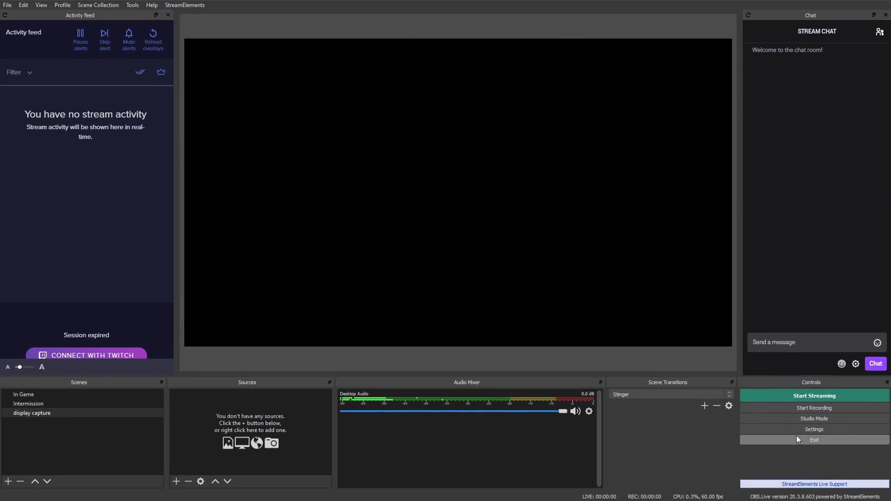
left_click(798, 433)
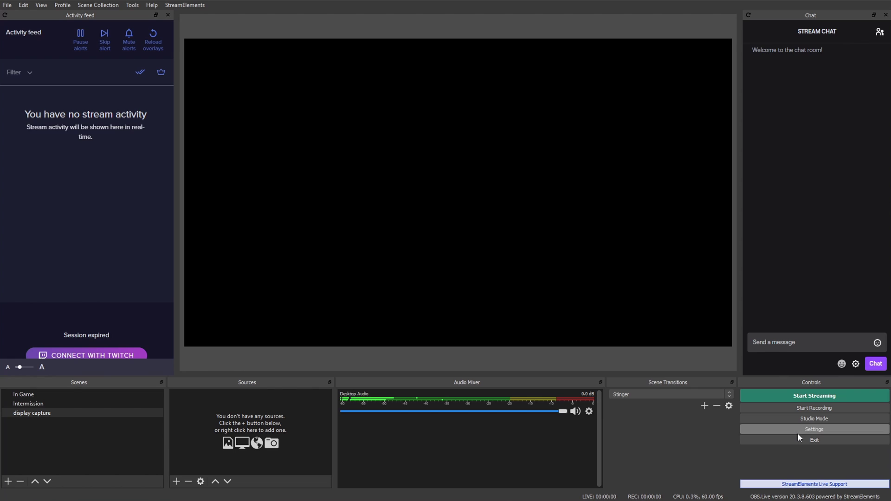
left_click(250, 158)
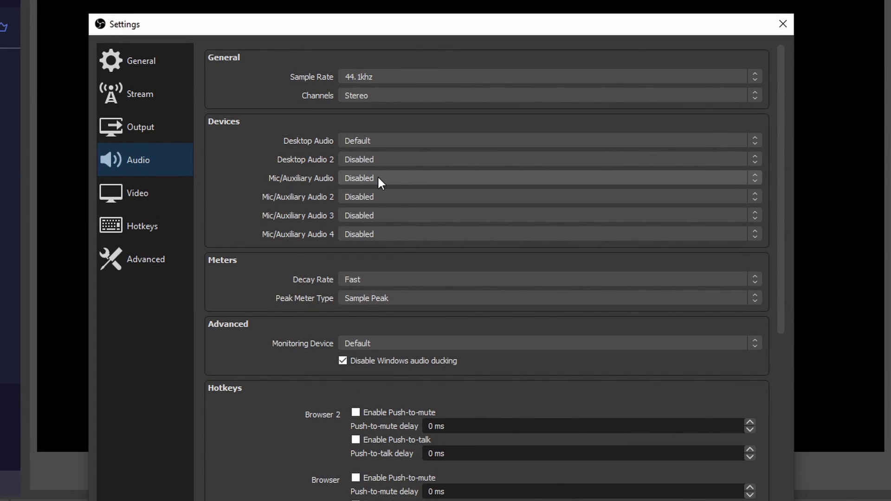
left_click(378, 177)
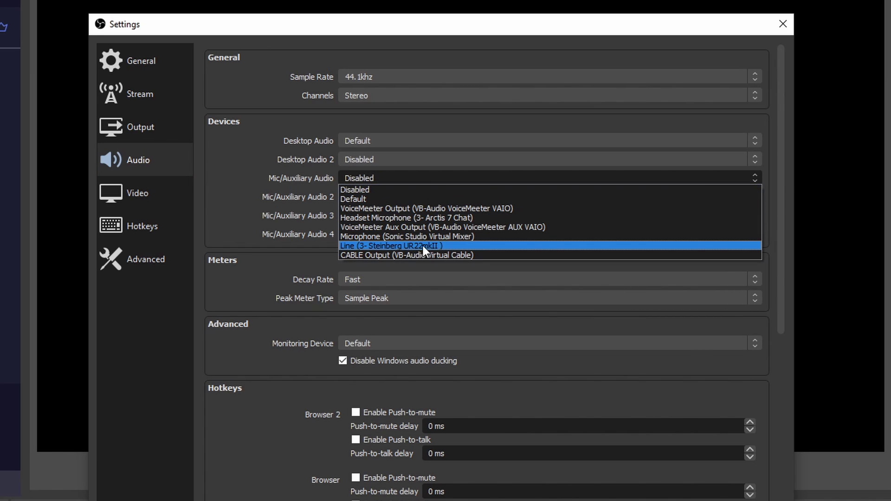
left_click(478, 246)
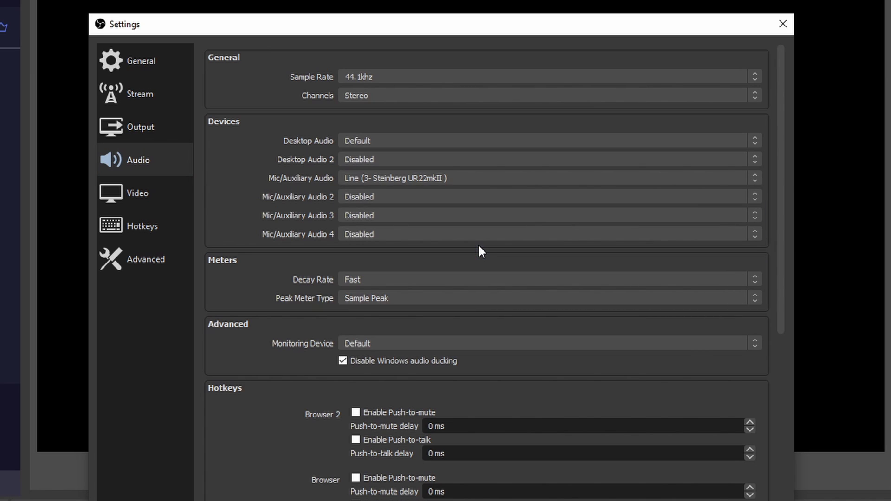
Choose Default as the Desktop Audio device and accept the audio settings.
left_click(358, 141)
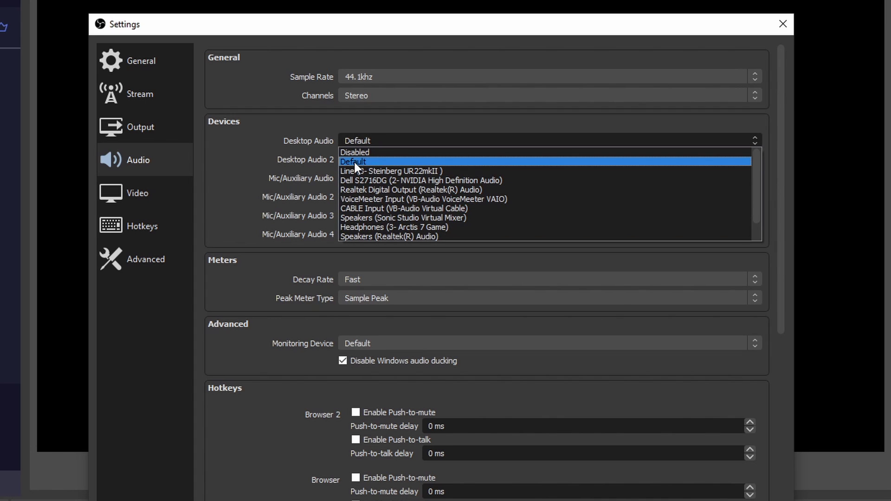
left_click(354, 161)
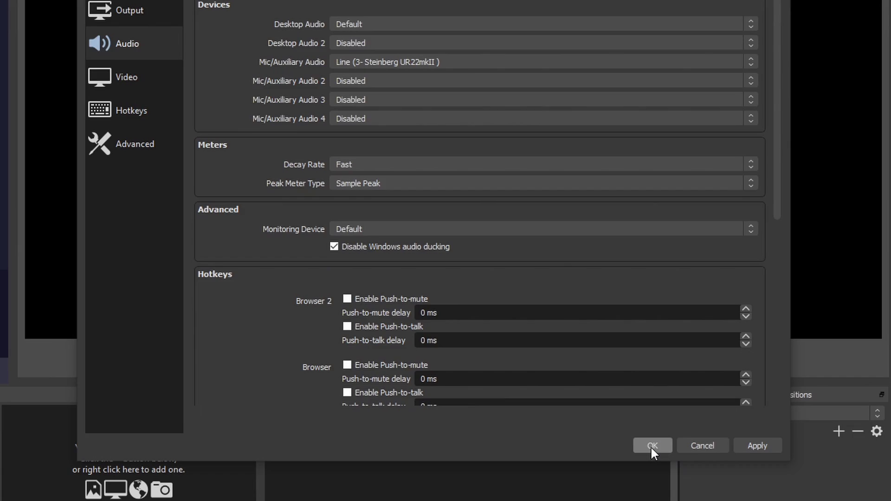
left_click(650, 484)
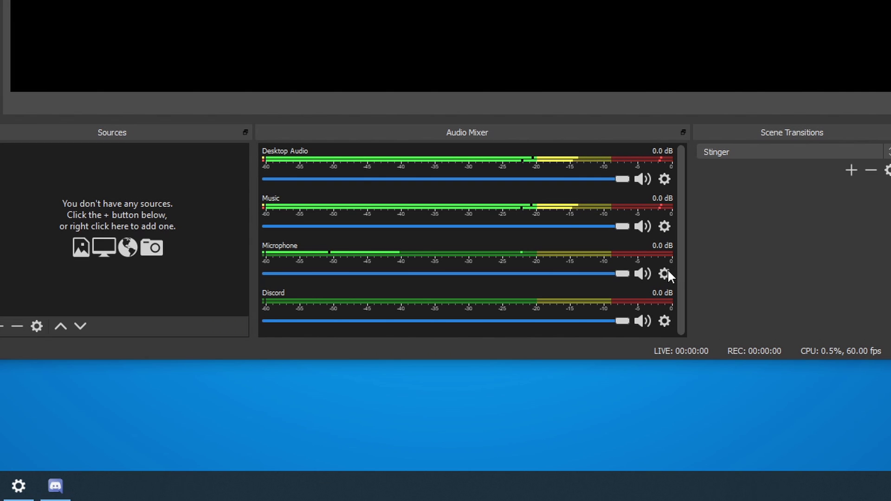
Set the Microphone's audio monitoring to Monitor and Output in the advanced audio properties, and close them.
left_click(547, 395)
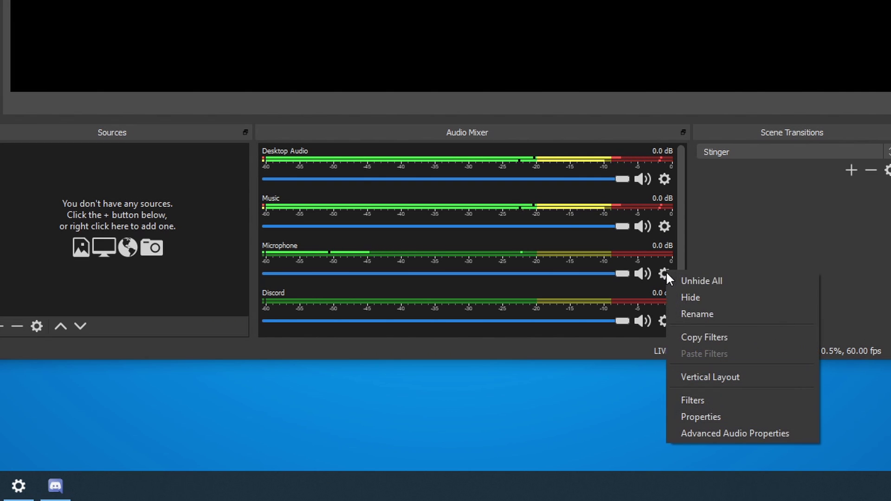
left_click(759, 433)
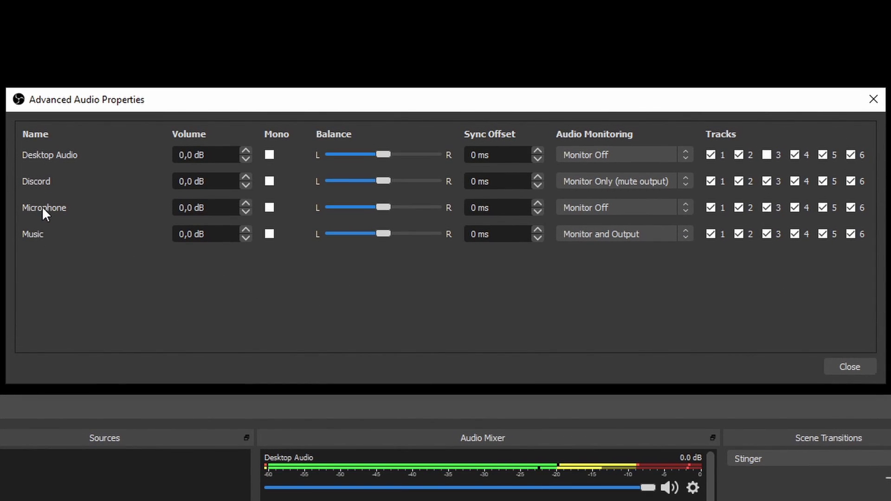
left_click(605, 208)
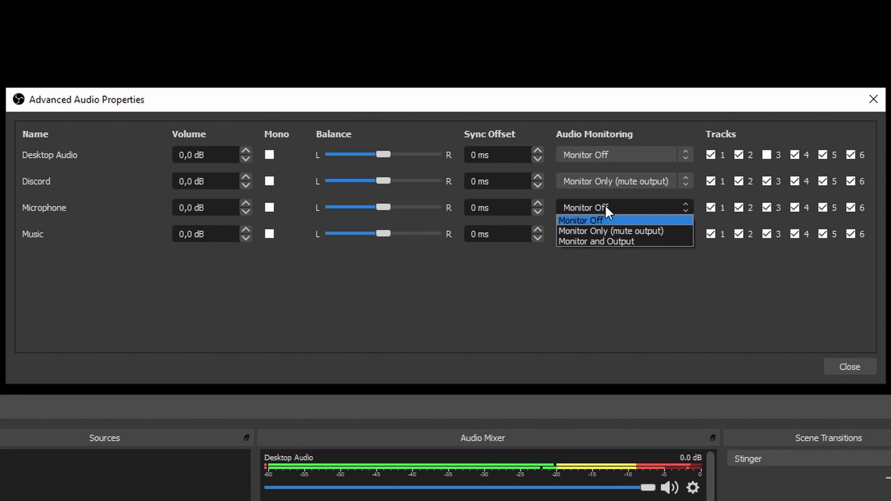
left_click(599, 241)
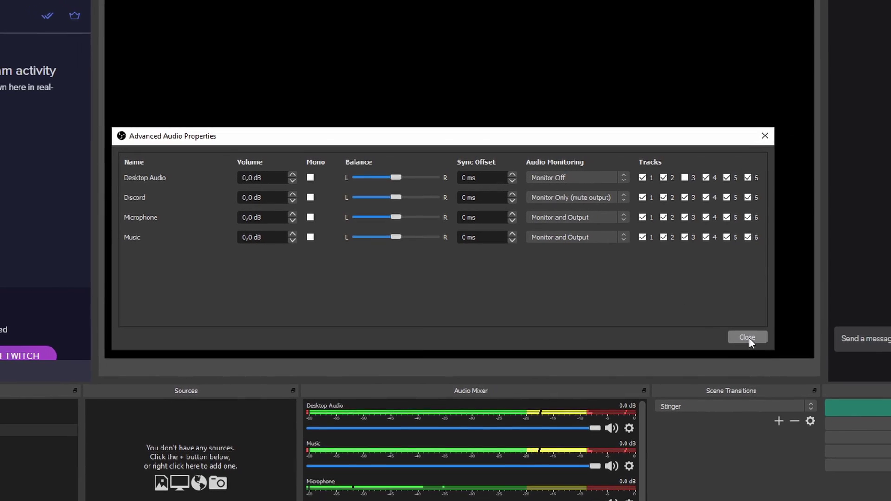
left_click(770, 343)
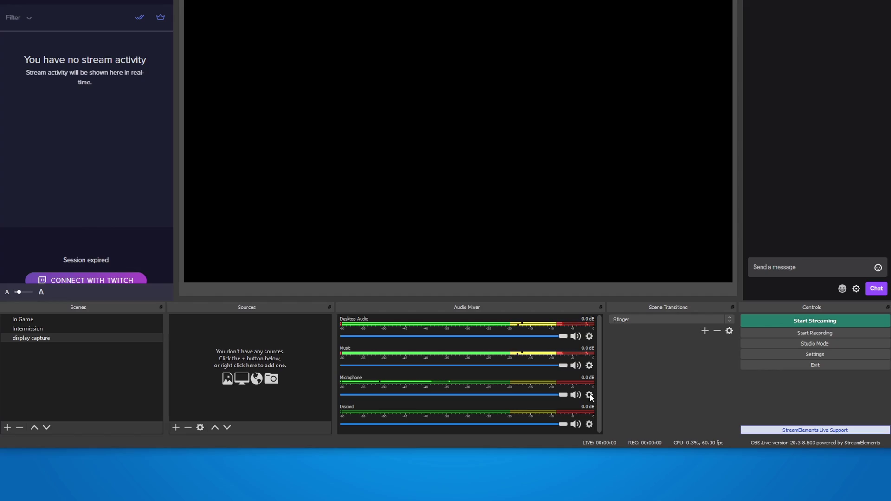
Add a Noise Suppression filter to the Microphone with a suppression level of -22 dB.
left_click(590, 395)
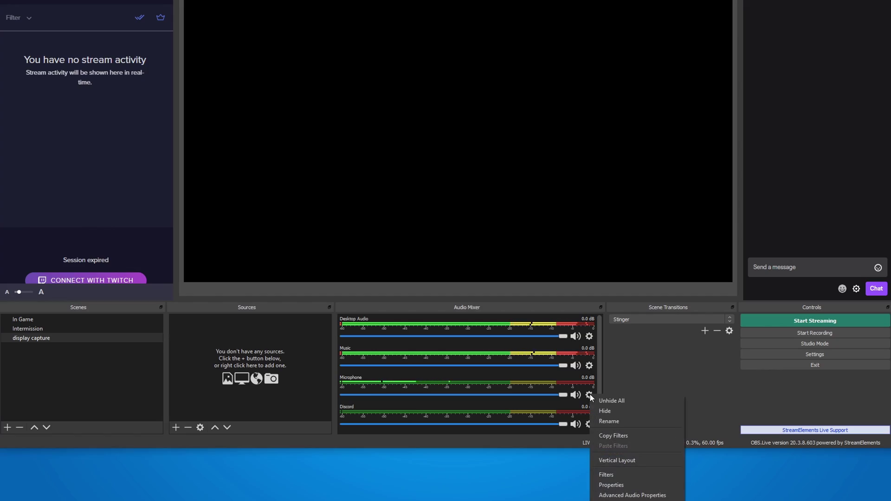
left_click(612, 475)
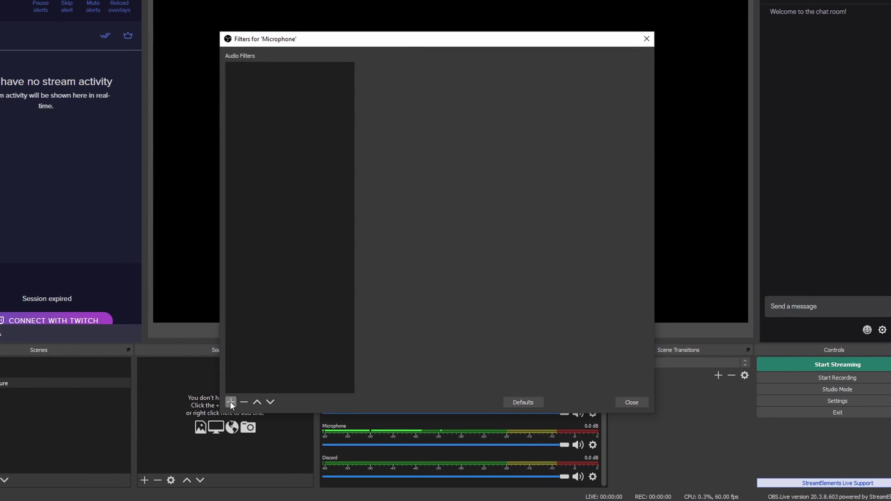
left_click(230, 402)
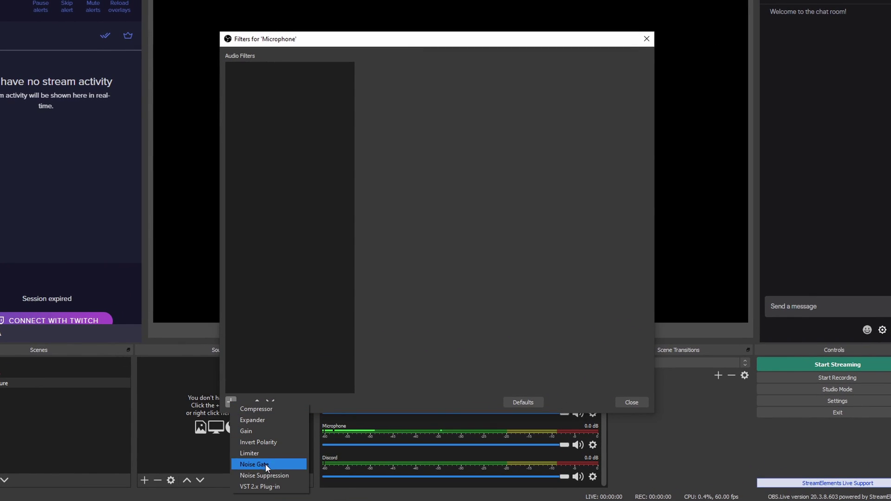
left_click(263, 475)
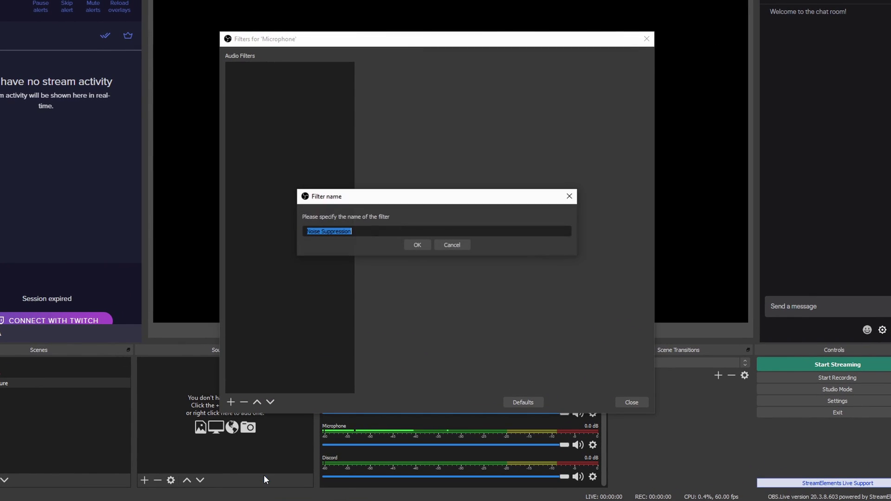
left_click(417, 245)
left_click_drag(508, 68, 535, 67)
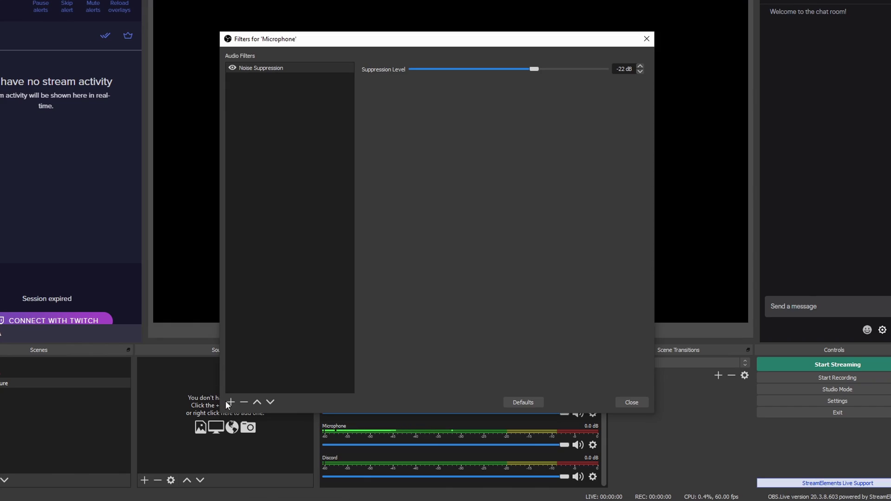
Add a Noise Gate filter to the Microphone, keeping the suggested filter name.
left_click(227, 402)
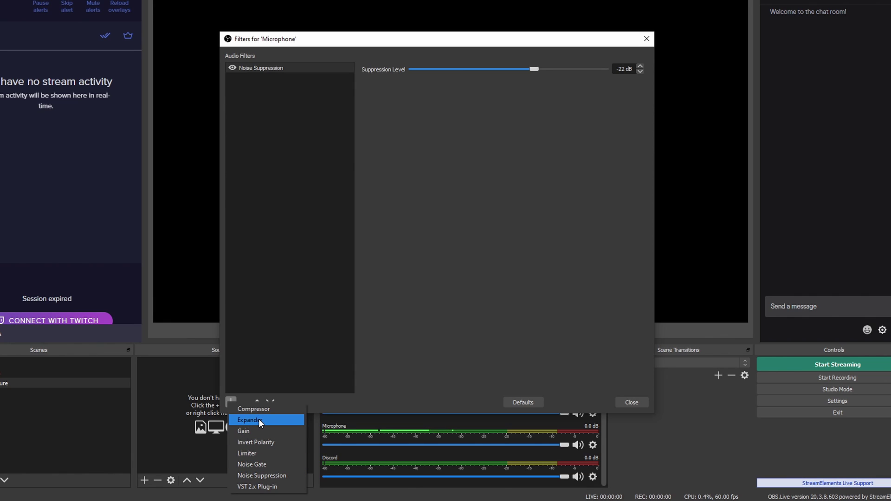
left_click(268, 339)
left_click(233, 402)
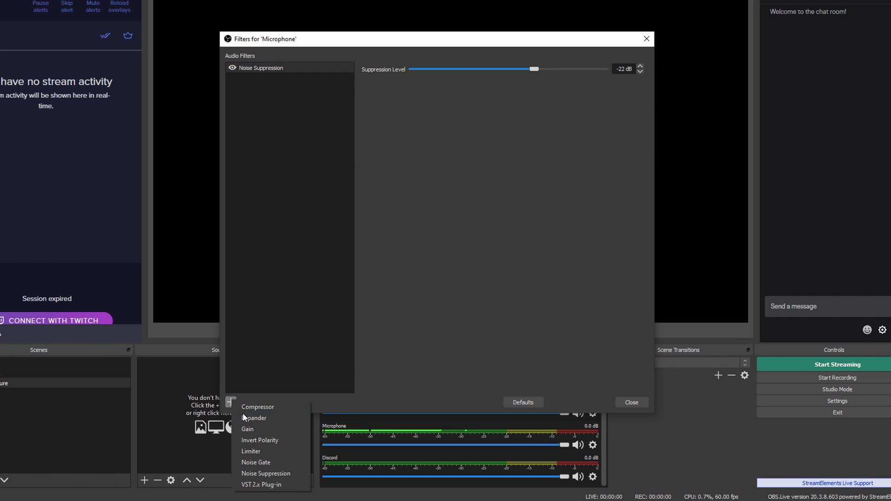
left_click(264, 464)
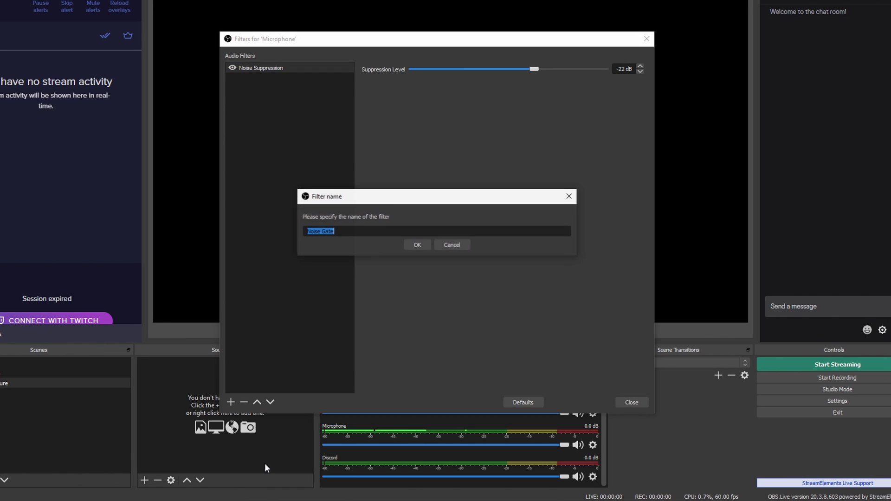
left_click(419, 244)
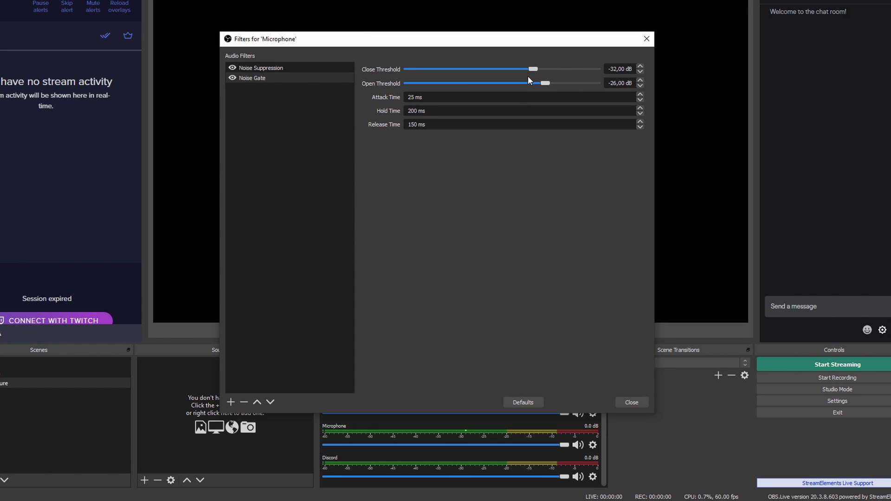
Set the Noise Gate's close threshold to -38 dB and its open threshold to -32 dB.
left_click_drag(544, 82, 358, 90)
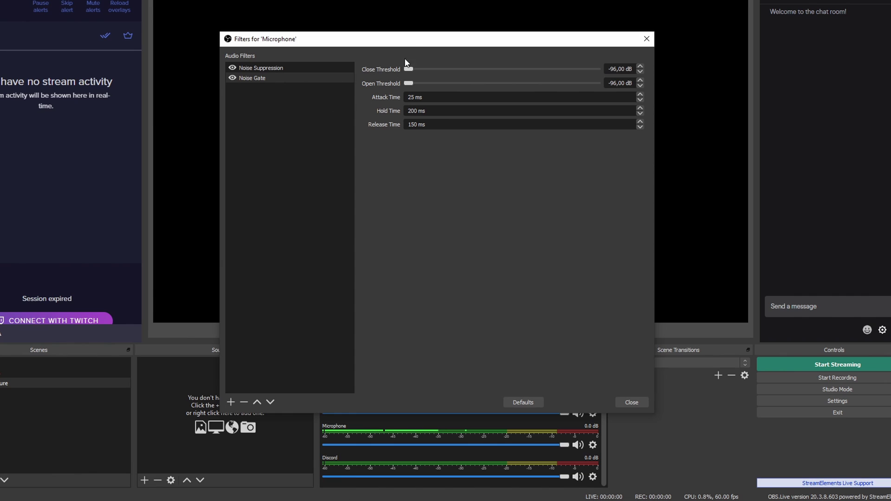
left_click_drag(414, 44, 400, 2)
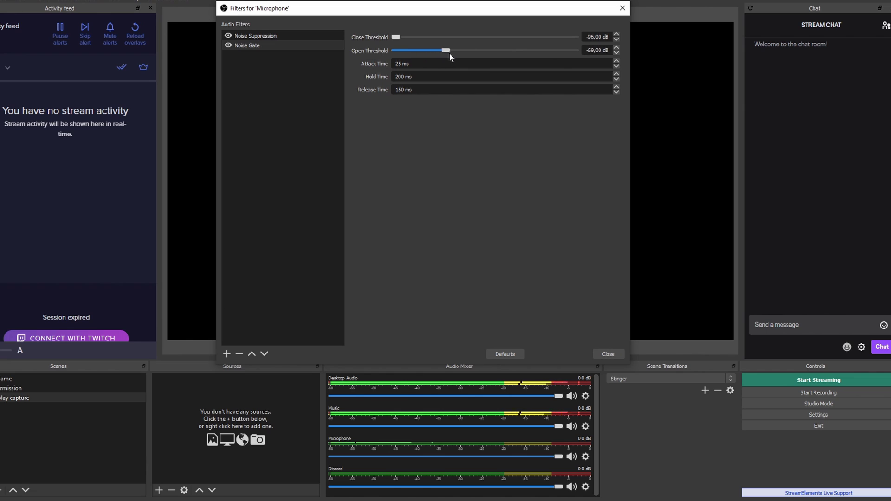
left_click_drag(472, 55, 504, 58)
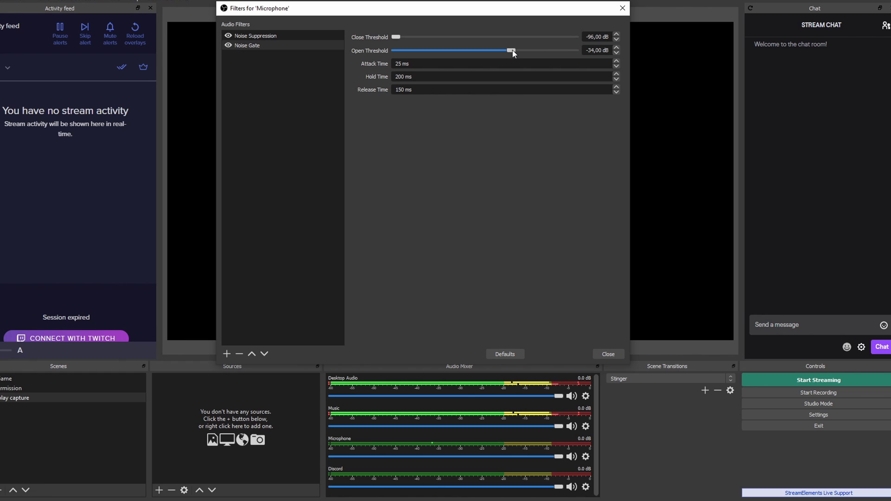
mouse_move(515, 50)
left_mouse_down()
mouse_move(507, 53)
mouse_move(516, 54)
left_mouse_up()
left_click_drag(443, 39, 505, 38)
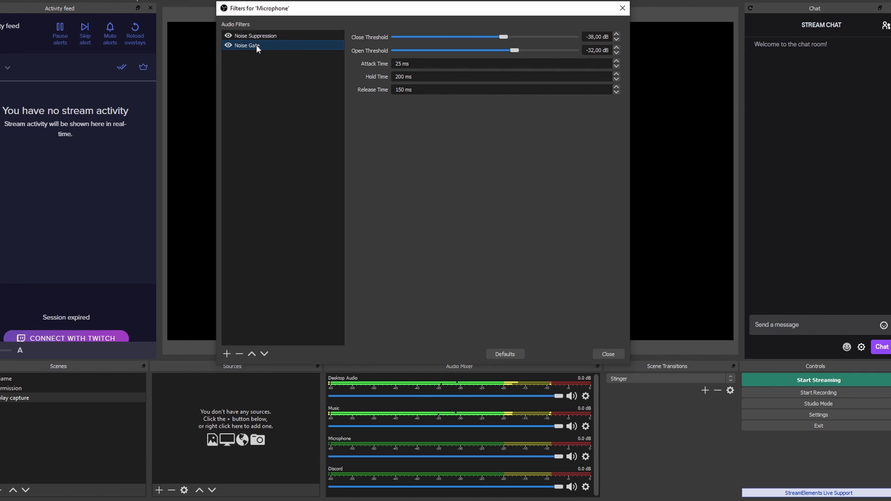
Remove the Noise Gate filter from the Microphone and confirm the removal.
right_click(256, 45)
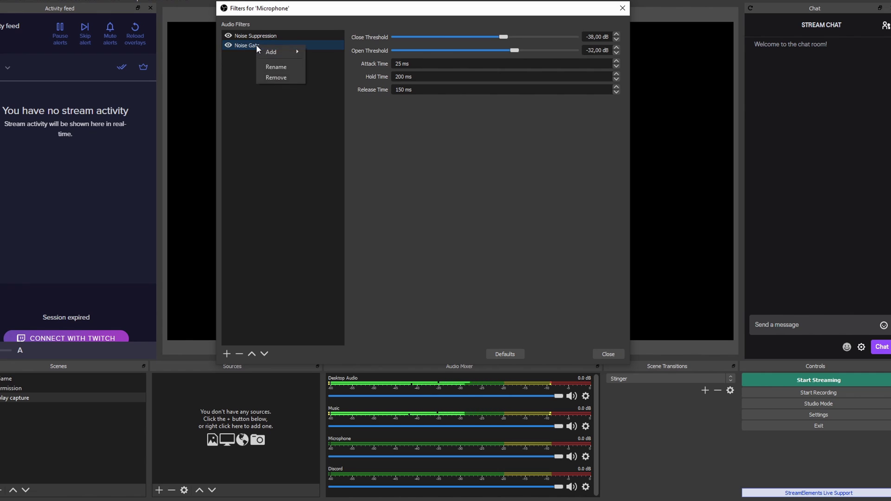
left_click(276, 78)
left_click(453, 199)
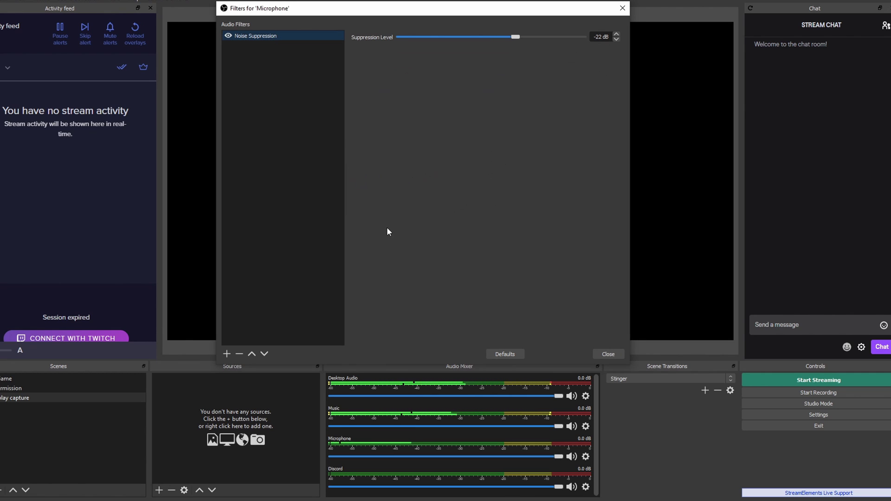
Add an Expander filter to the Microphone under its suggested name and set the ratio to 3:1.
left_click(225, 357)
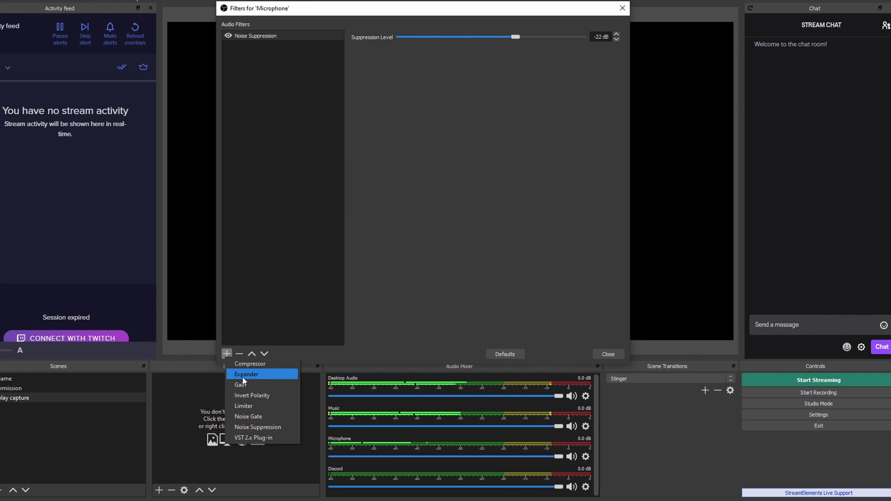
left_click(258, 375)
left_click(406, 205)
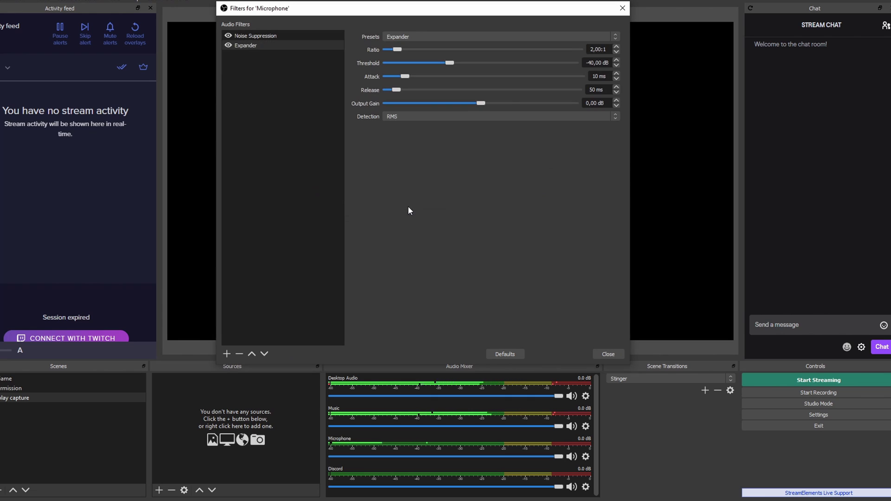
mouse_move(397, 49)
left_mouse_down()
mouse_move(416, 49)
mouse_move(406, 50)
left_mouse_up()
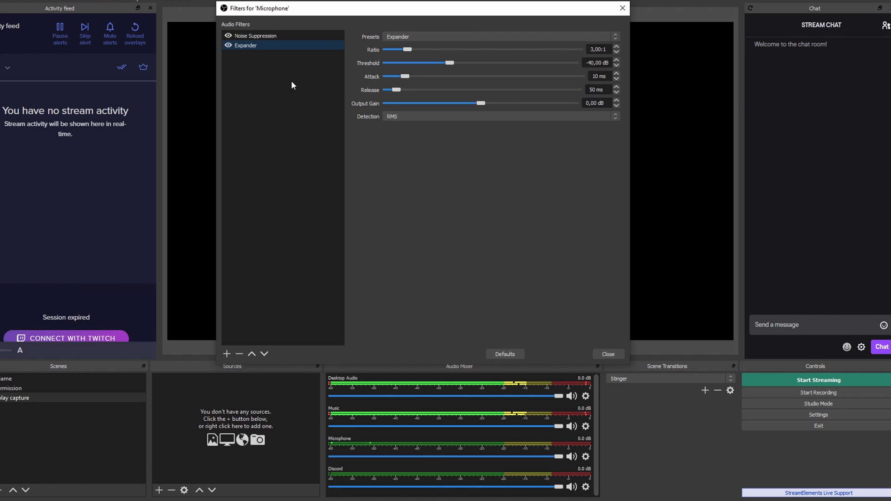
left_click(248, 36)
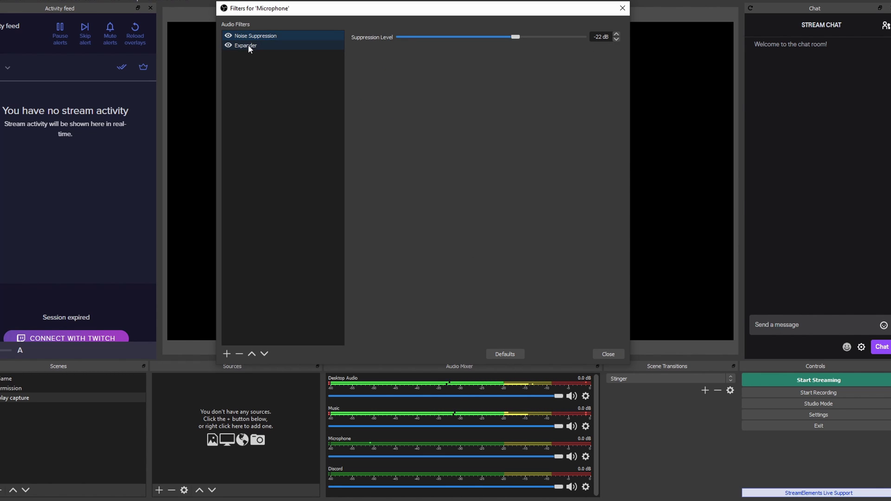
left_click(249, 47)
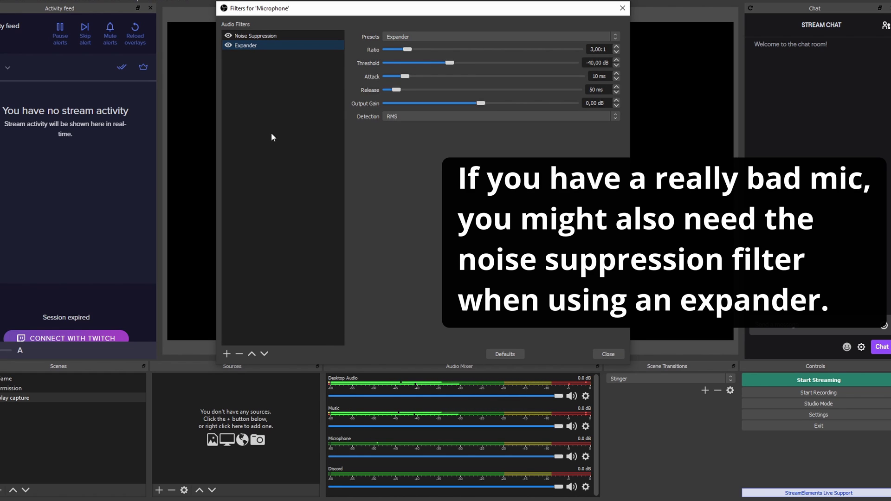
left_click(231, 353)
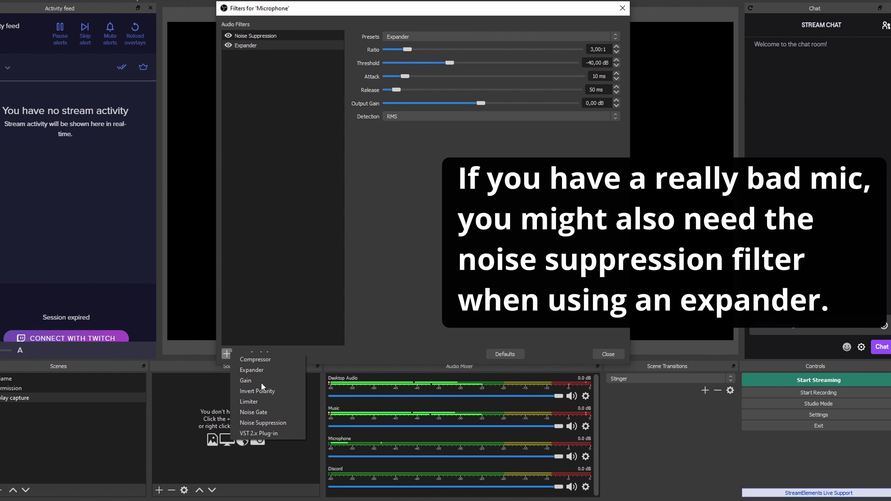
left_click(269, 315)
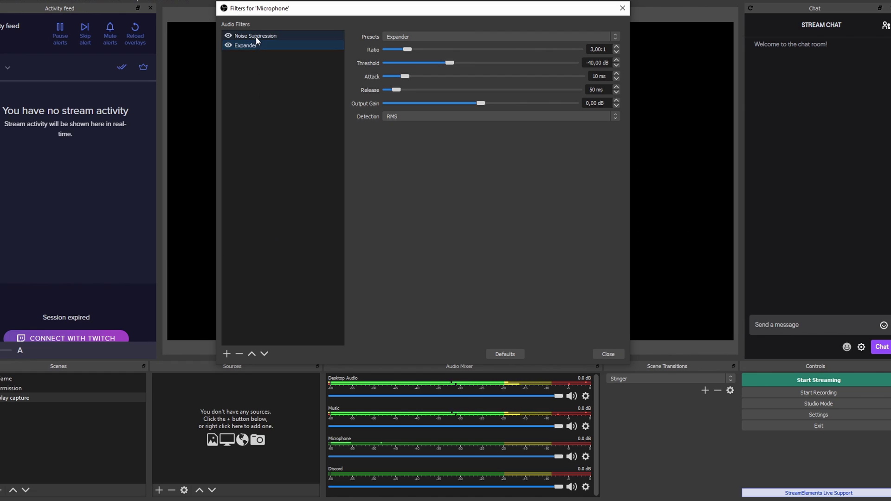
Remove the Noise Suppression filter from the Microphone and confirm the removal.
left_click(254, 35)
right_click(255, 36)
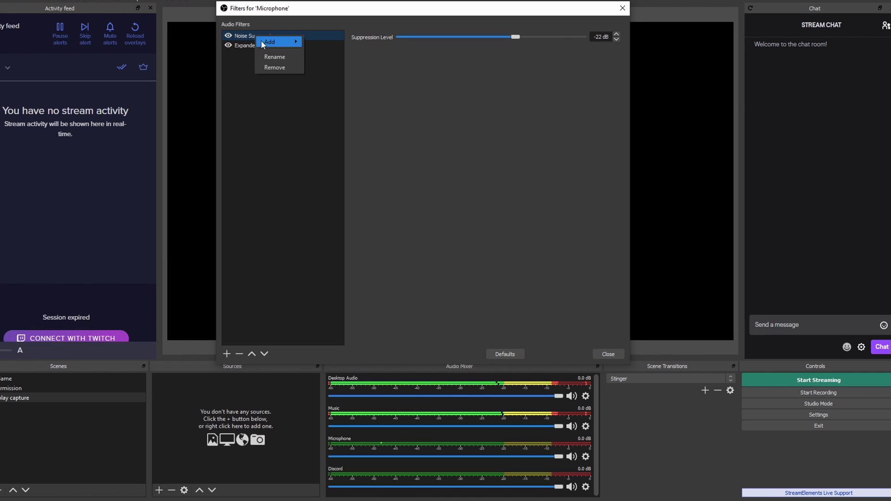
left_click(276, 67)
left_click(466, 201)
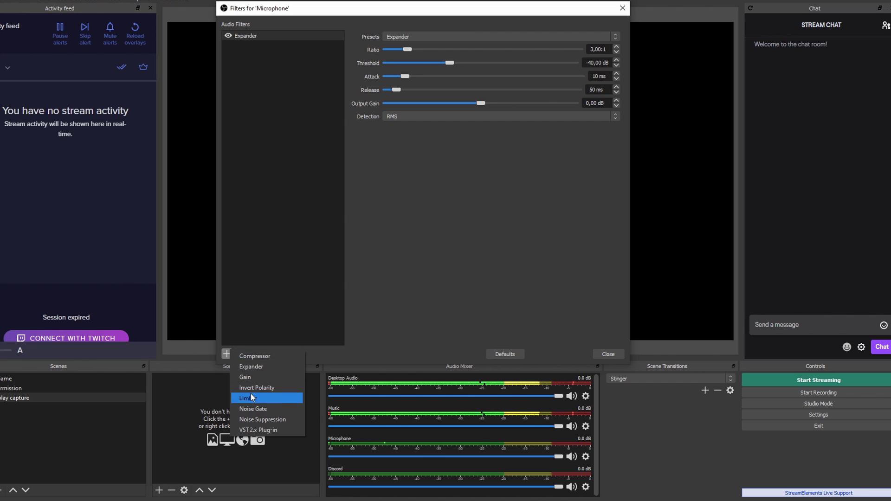
Add a Limiter filter to the Microphone, keeping the suggested filter name.
left_click(250, 398)
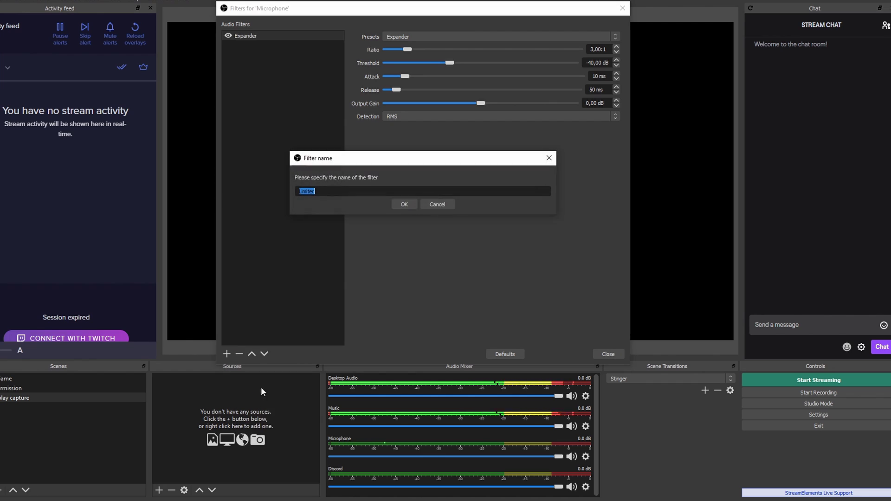
left_click(403, 205)
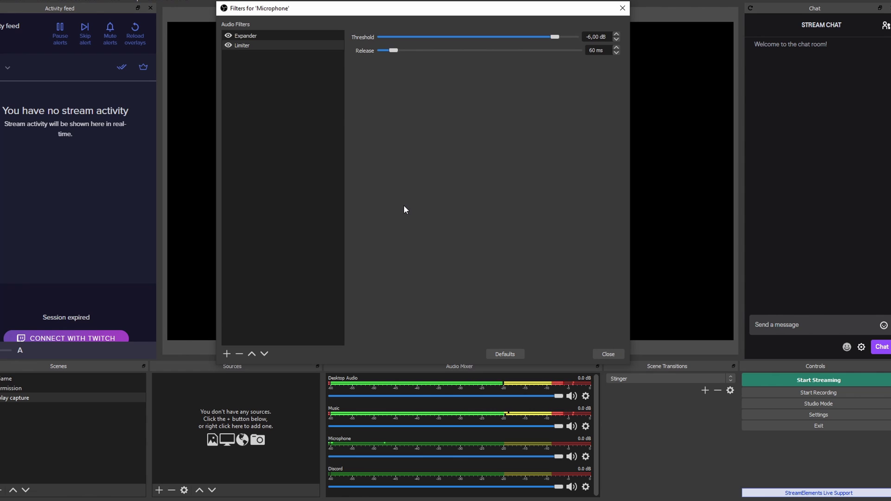
Toggle the Limiter off and on, and move it above the Expander and back below it.
left_click(227, 45)
left_click(228, 45)
left_click(572, 457)
left_click(246, 44)
left_click(254, 351)
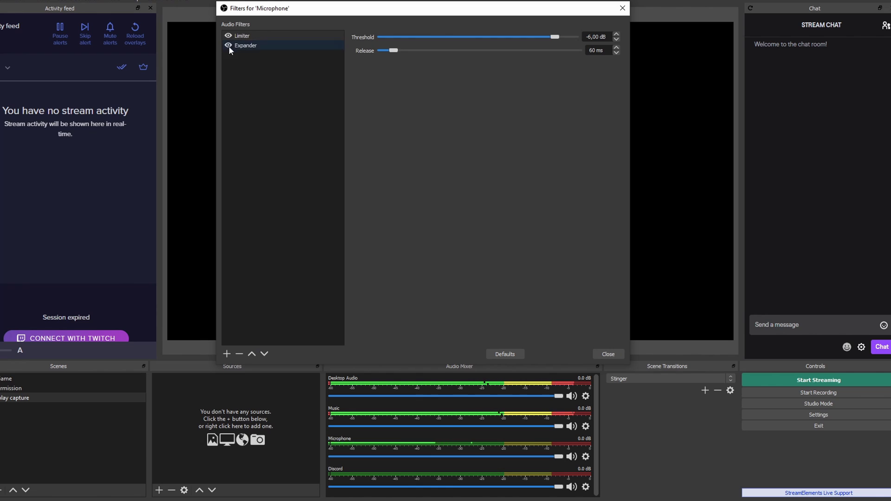
left_click(265, 354)
left_click(251, 353)
left_click(264, 354)
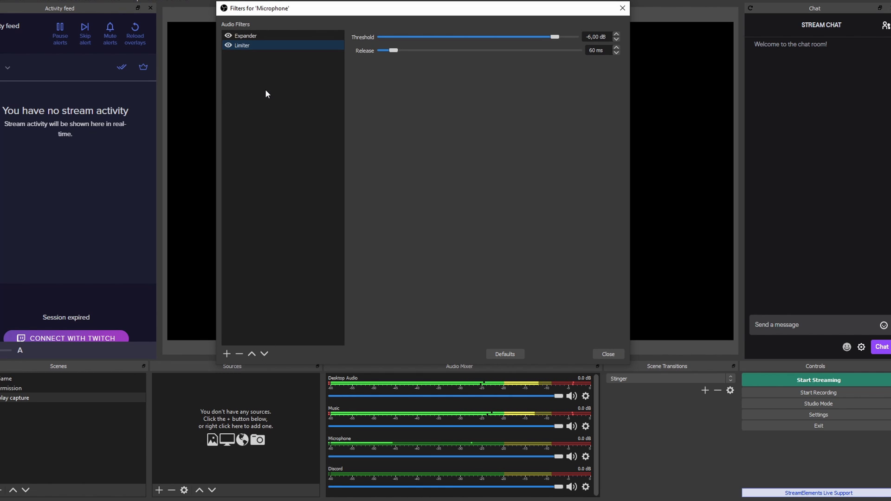
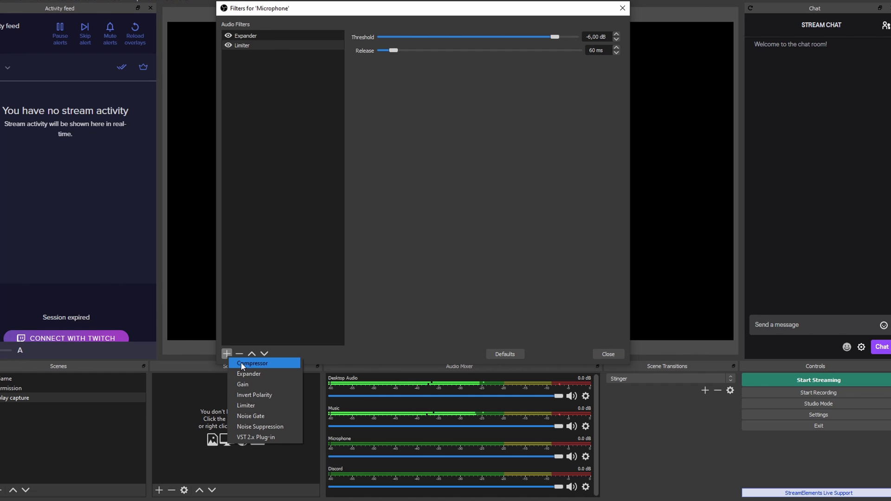
Close the Microphone filters and check the Line input device's volume in the Windows Sound settings, closing them when done.
left_click(269, 302)
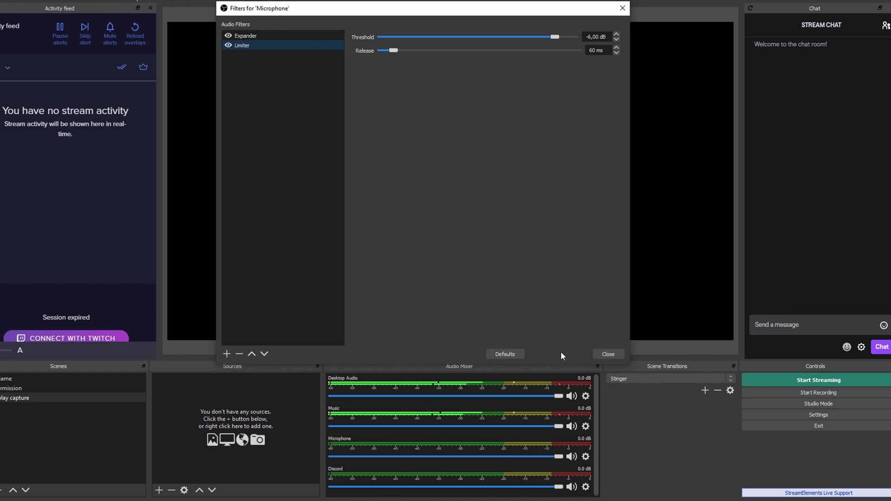
left_click(608, 353)
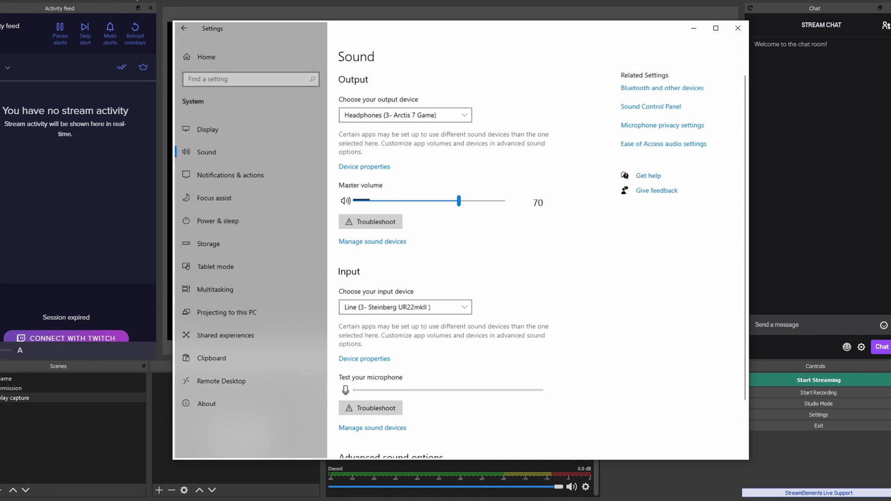
scroll(520, 300, "down", 1)
scroll(521, 299, "down", 2)
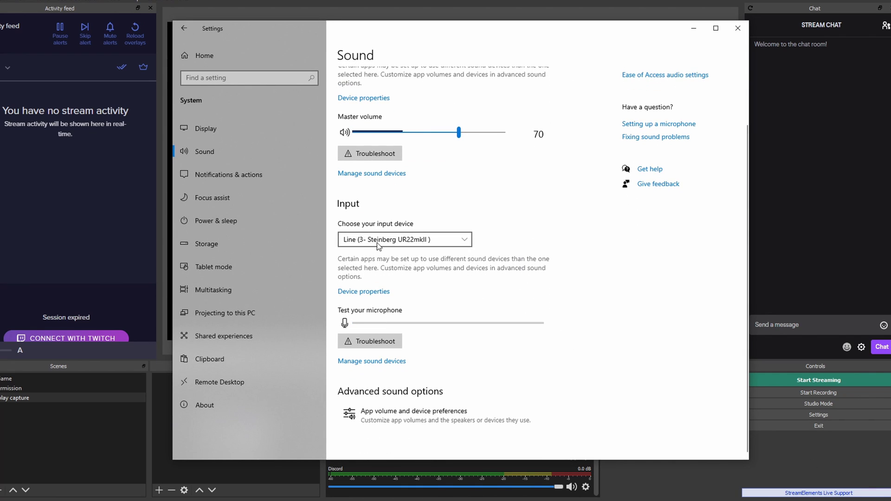
left_click(364, 293)
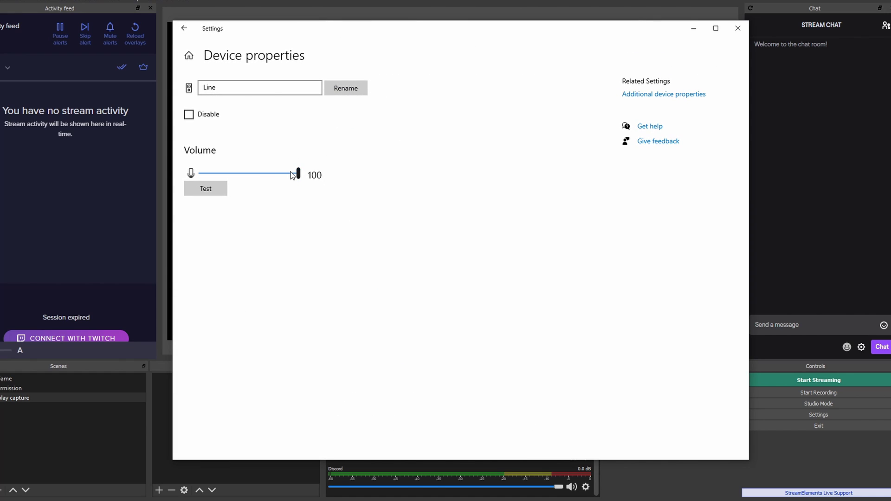
left_click_drag(292, 175, 312, 182)
left_click(737, 28)
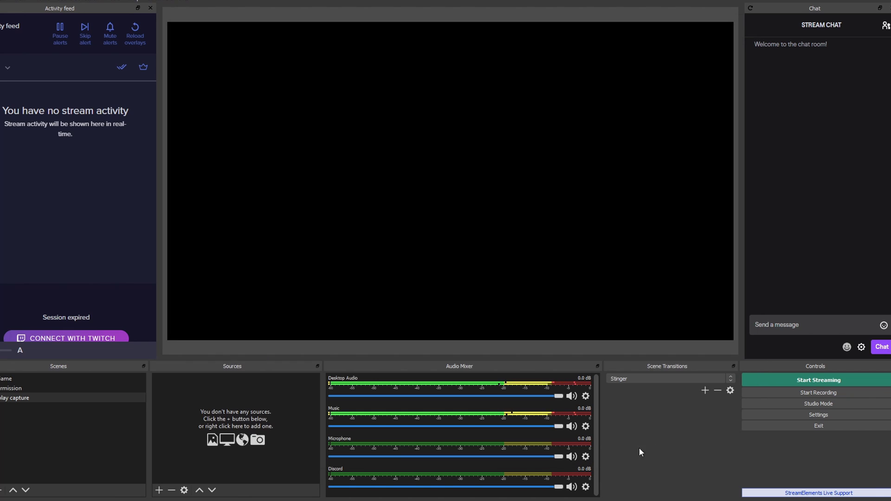
Check the Microphone's volume in the advanced audio properties and close them.
left_click(585, 457)
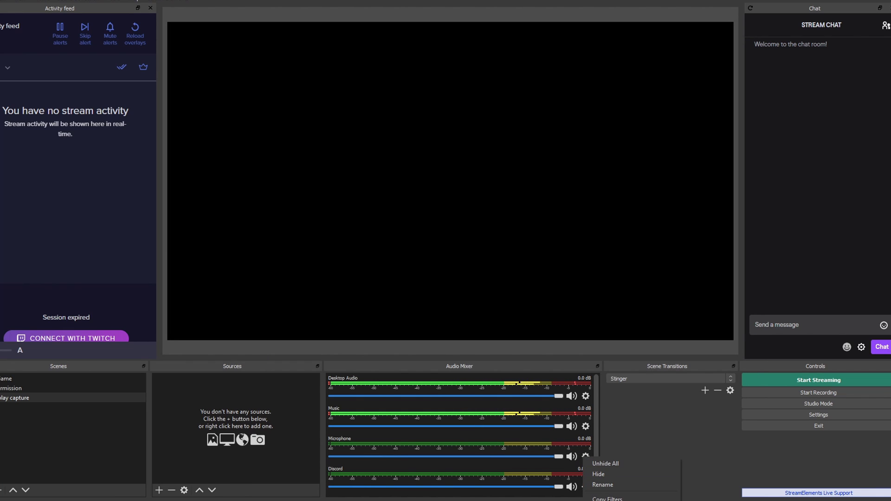
left_click(613, 500)
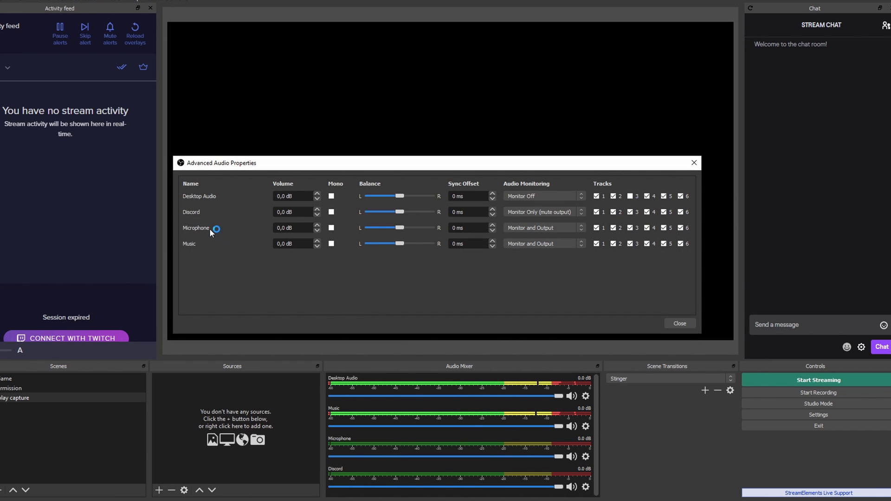
double_click(274, 228)
left_click(685, 324)
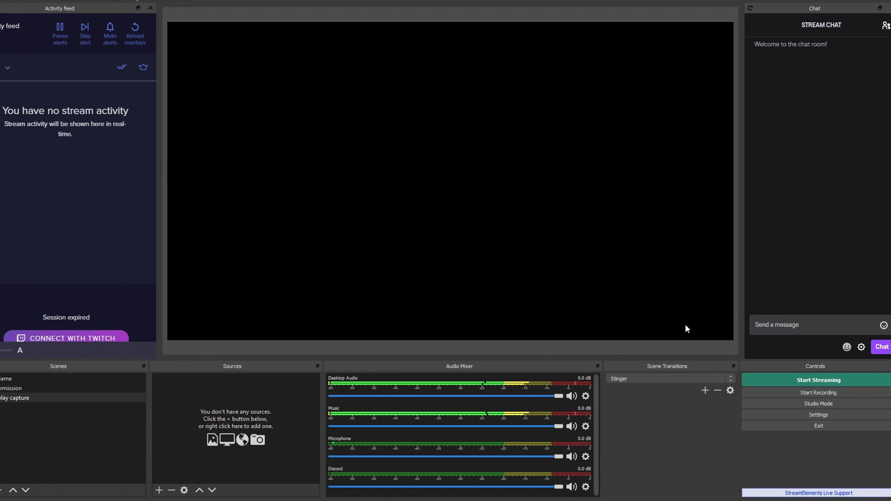
Reopen the Microphone's filters and add a Compressor filter, keeping the suggested filter name.
left_click(586, 457)
left_click(613, 500)
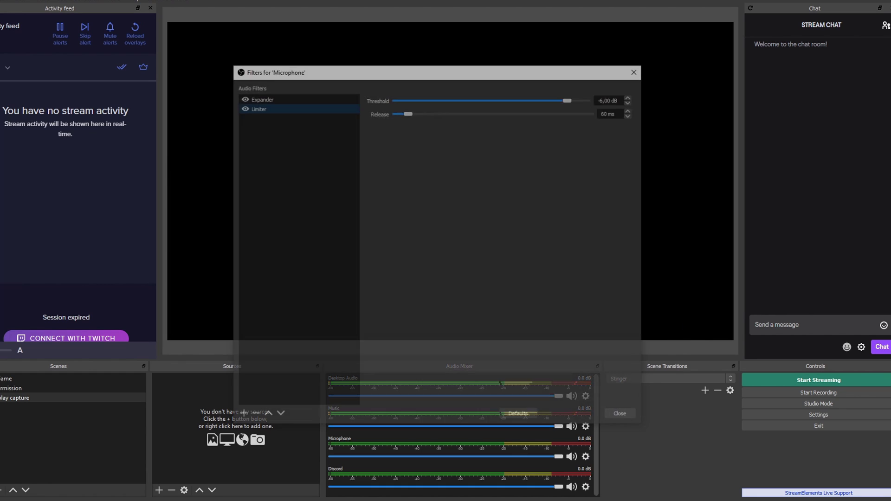
left_click(242, 416)
left_click(287, 424)
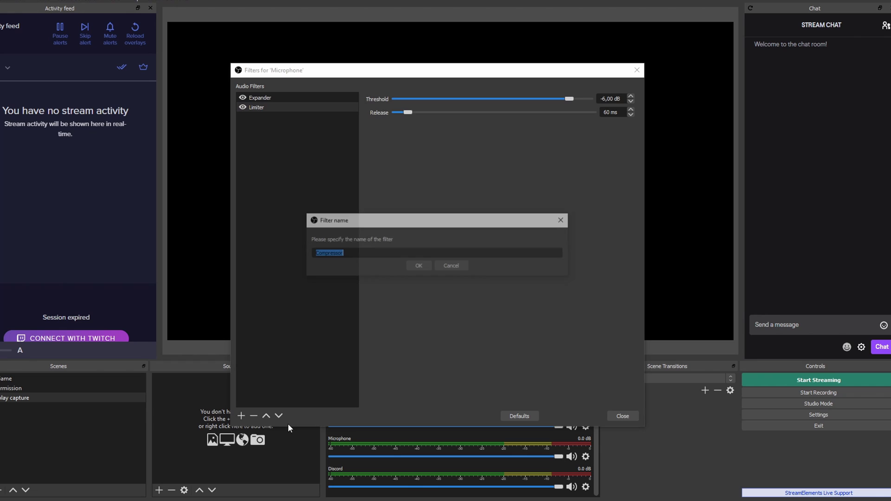
left_click(419, 267)
Set the Compressor's ratio to 3:1, threshold to -20 dB, attack to 1 ms, release to 50 ms and output gain to about 13.1 dB.
double_click(607, 99)
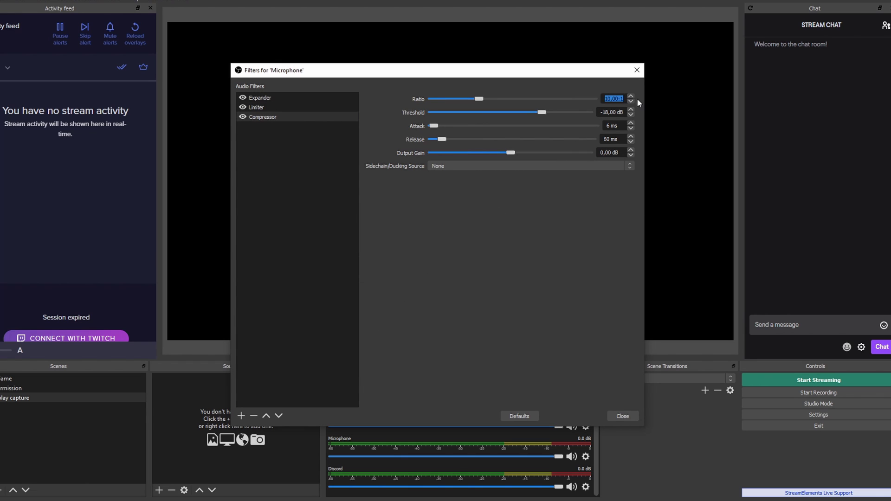
type("3")
left_click_drag(599, 112, 642, 111)
type("-20")
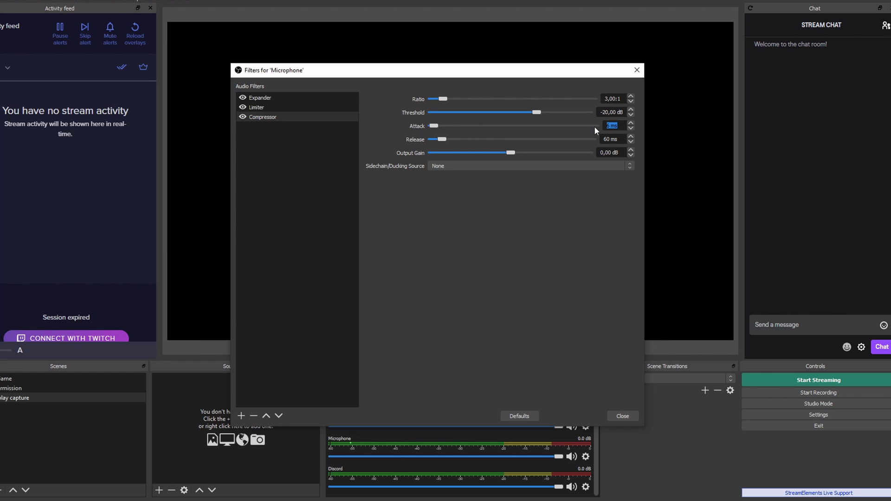
type("1")
key("Tab")
type("50")
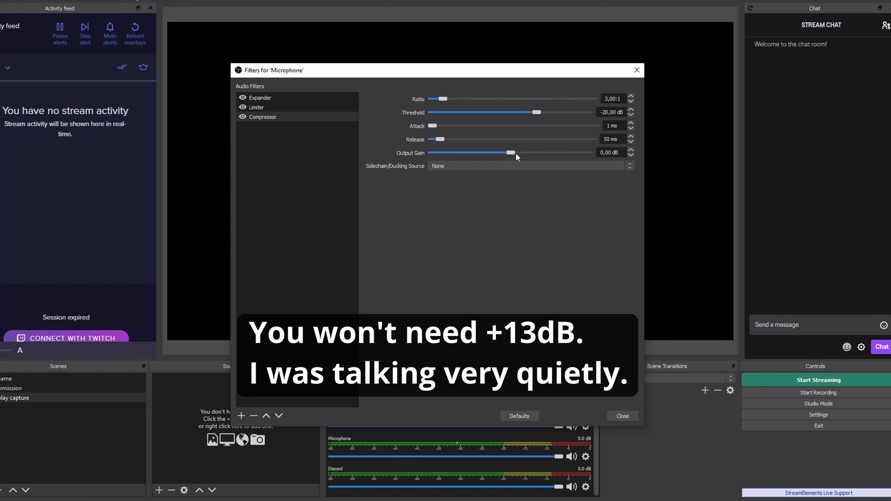
left_click_drag(511, 153, 543, 155)
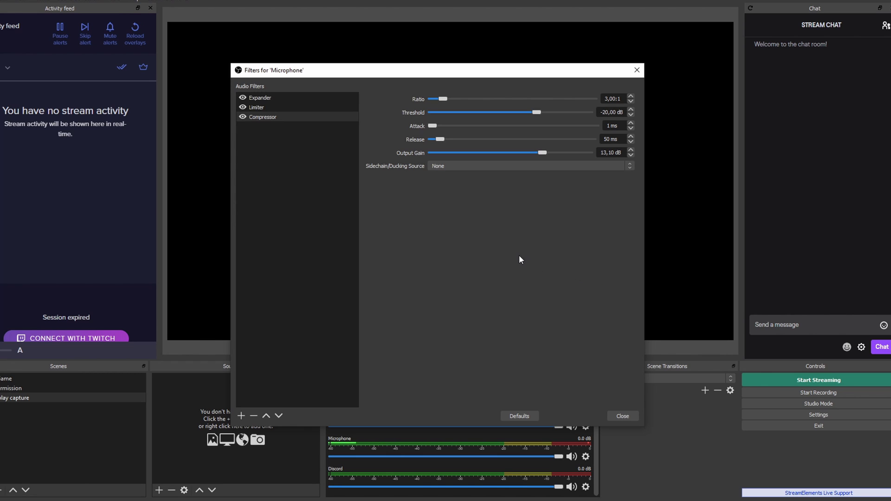
Set the Limiter's threshold to -7 dB and move the filter below the Compressor.
left_click(262, 108)
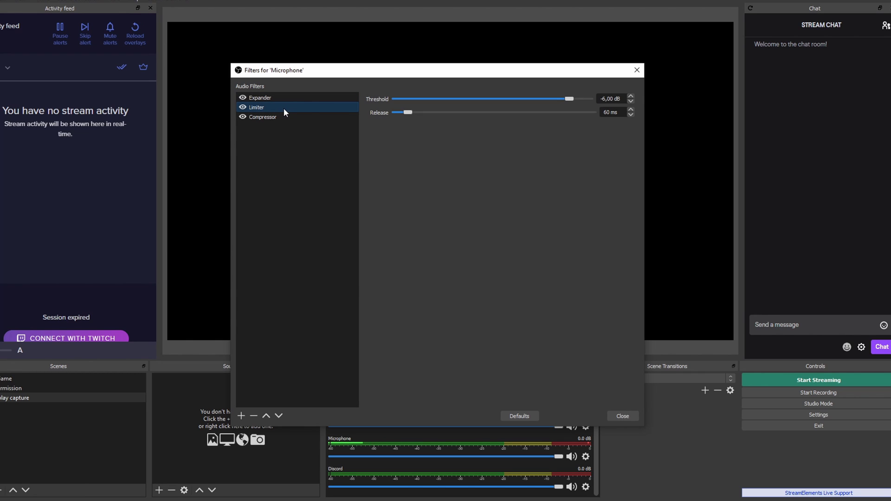
left_click(270, 116)
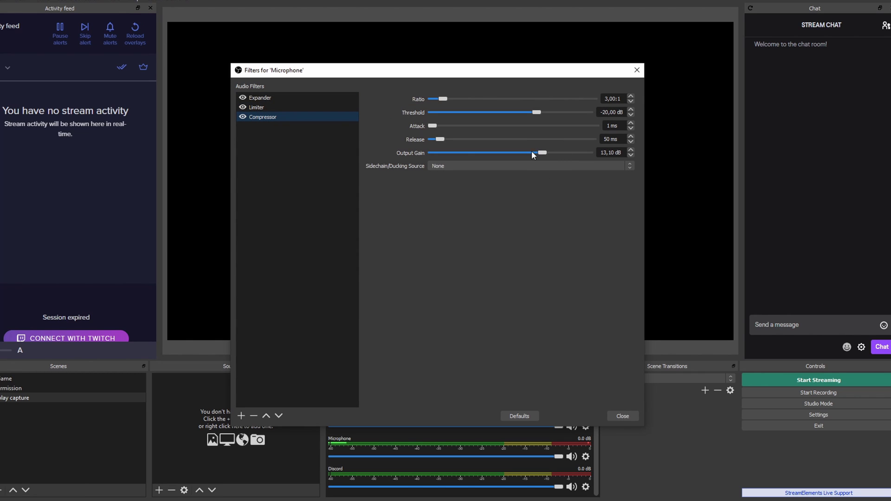
left_click(259, 106)
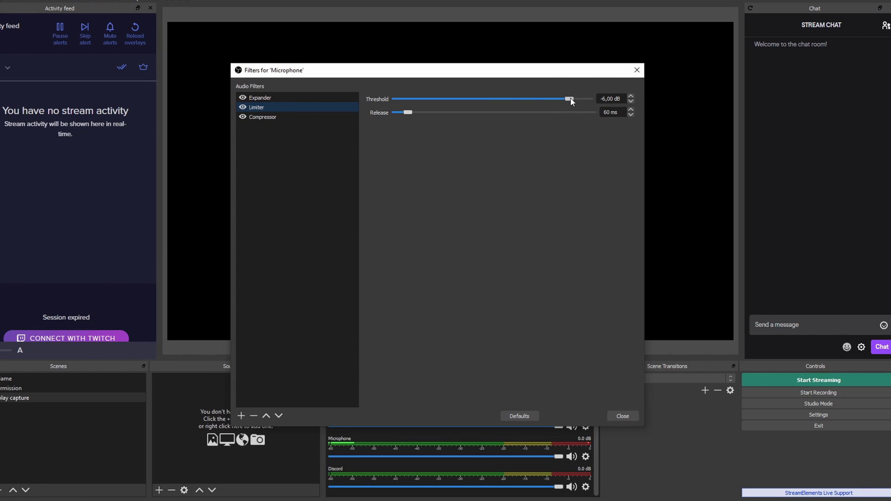
left_click_drag(570, 98, 567, 99)
left_click(259, 107)
left_click(278, 416)
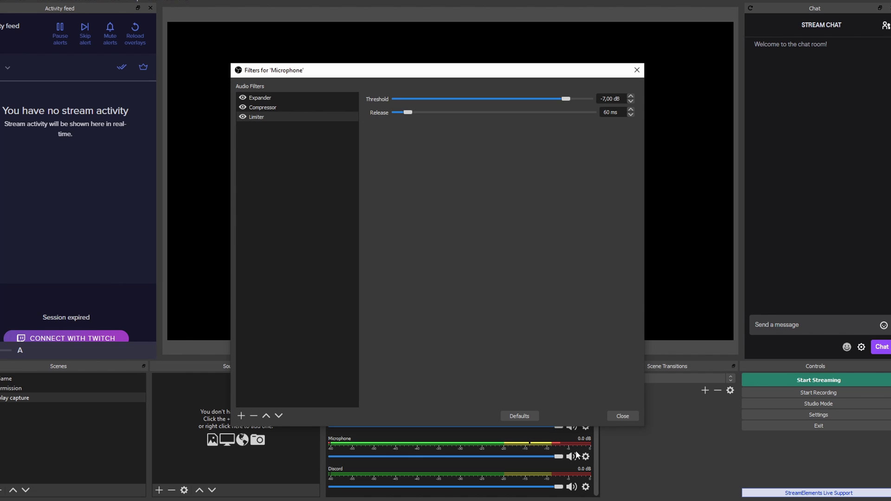
Readjust the Limiter's threshold to about -8.2 dB.
left_click_drag(565, 99, 577, 98)
left_click_drag(577, 98, 562, 98)
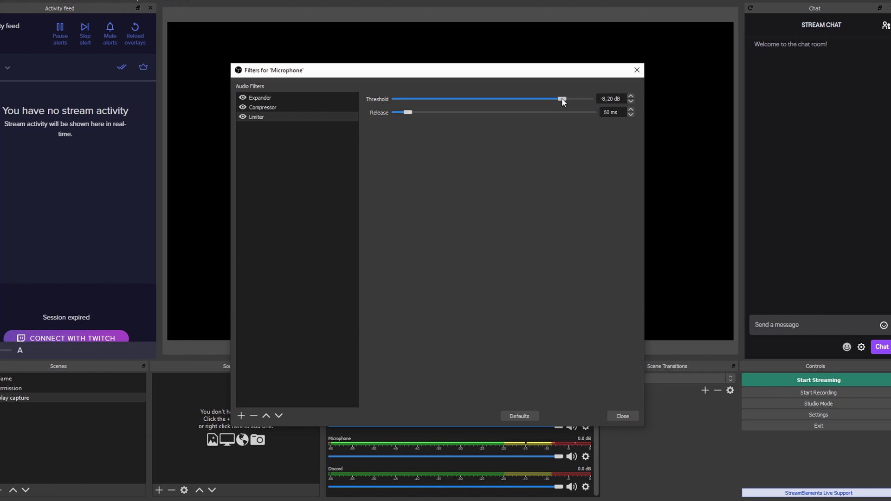